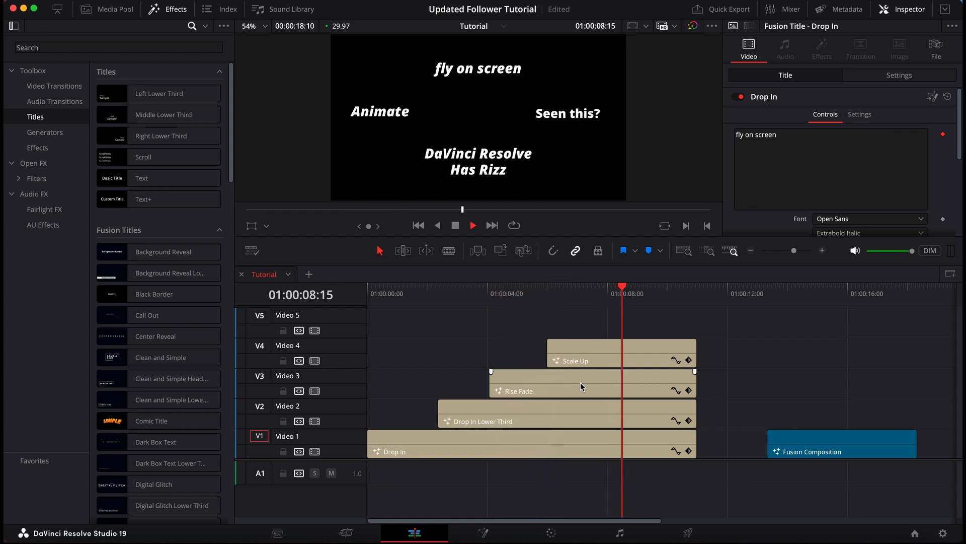
Step: Play the stacked title animations on the Tutorial timeline from the beginning
left_click_drag(521, 292, 361, 295)
key("space")
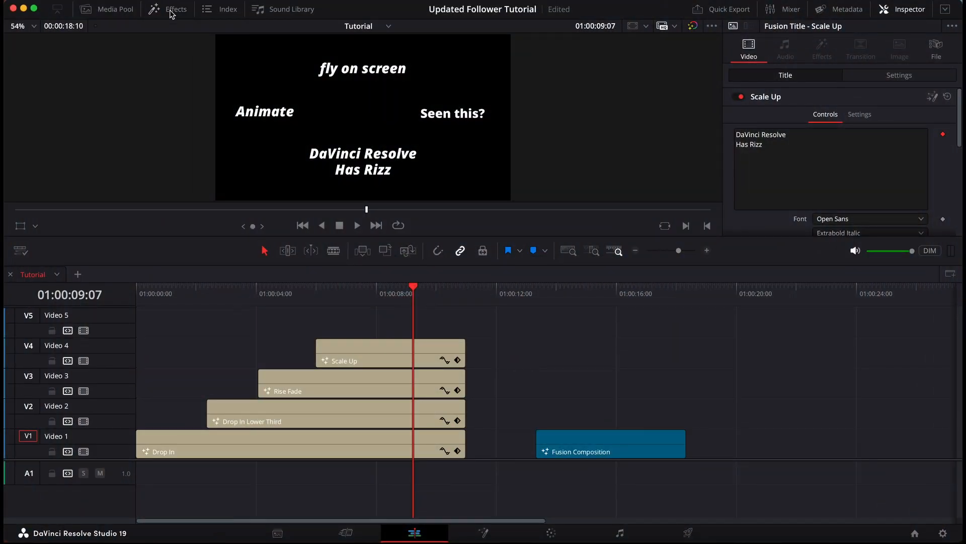
Step: Browse the available Fusion titles and examine the four title clips stacked on the timeline
left_click(171, 11)
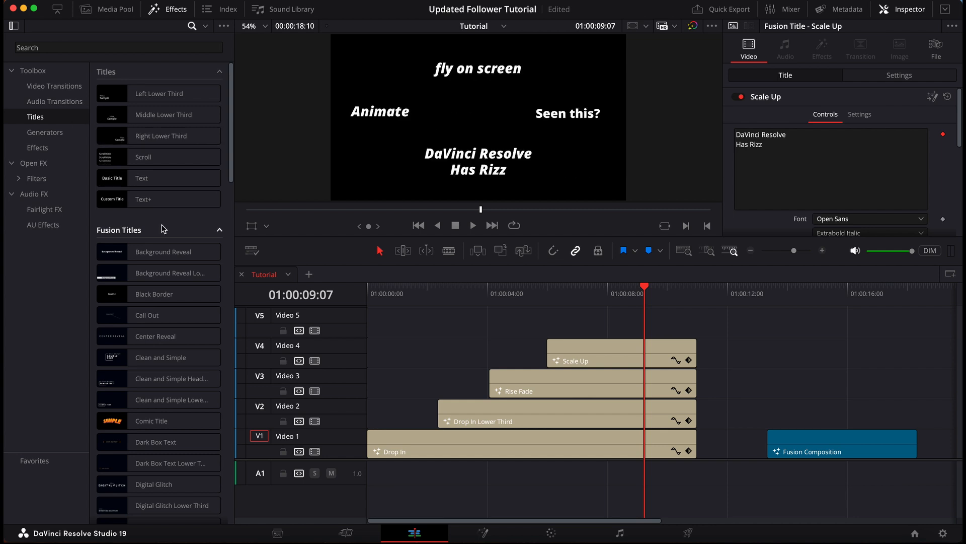
scroll(162, 229, "down", 5)
scroll(162, 228, "down", 2)
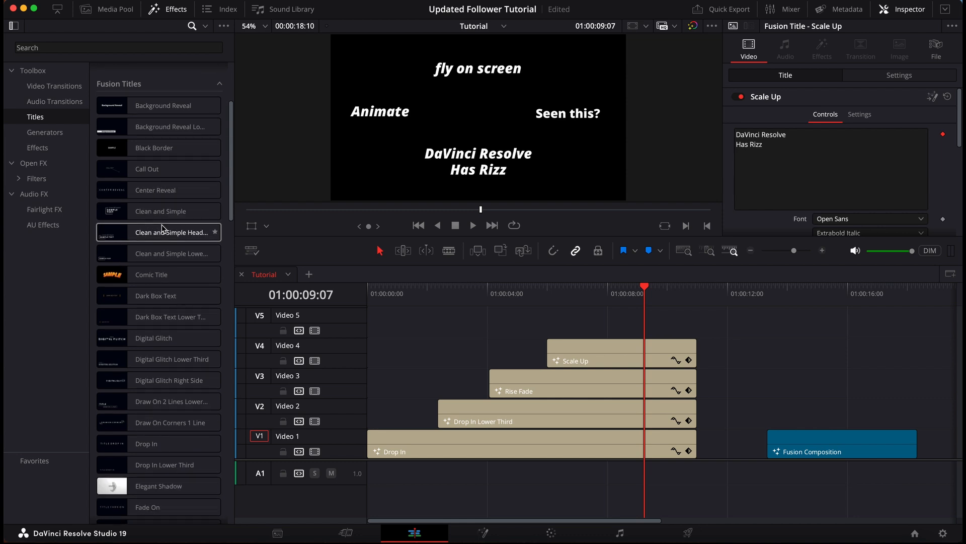
scroll(162, 228, "down", 4)
scroll(162, 228, "up", 7)
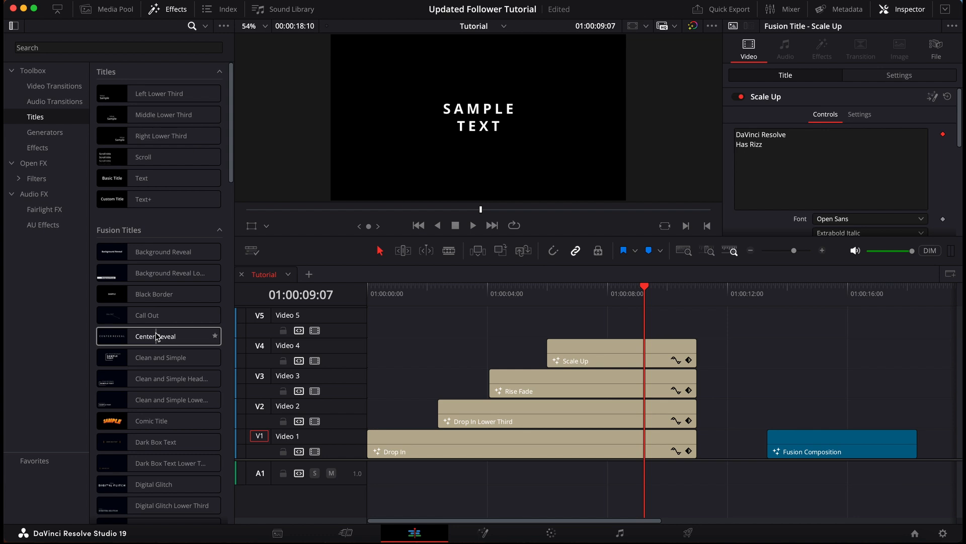
left_click(411, 439)
left_click(523, 400)
left_click(564, 385)
left_click(626, 357)
Step: Find the Drop In title, place it at the start of Video 1 and extend it past the five-second mark
left_click(164, 47)
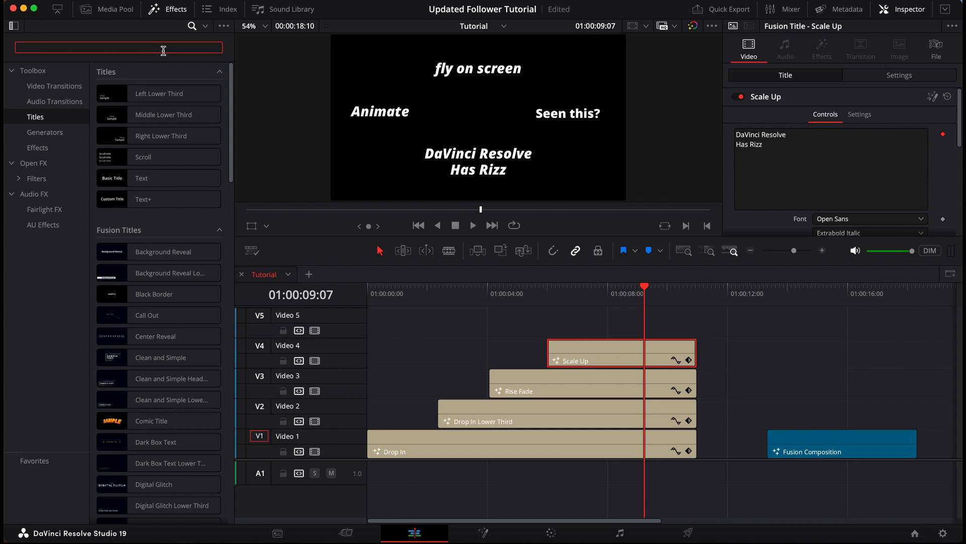
type("dropi")
key("BackSpace")
type("in")
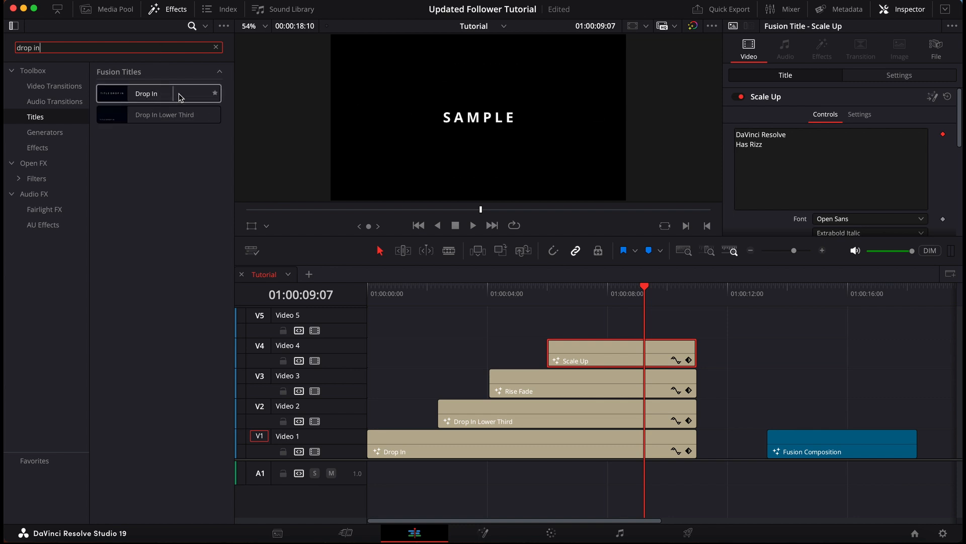
left_click(216, 47)
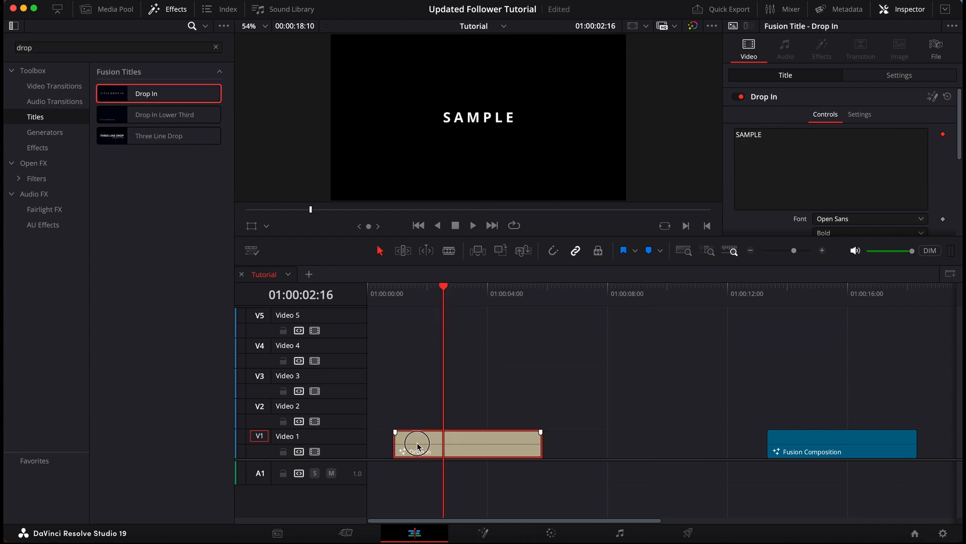
left_click(518, 297)
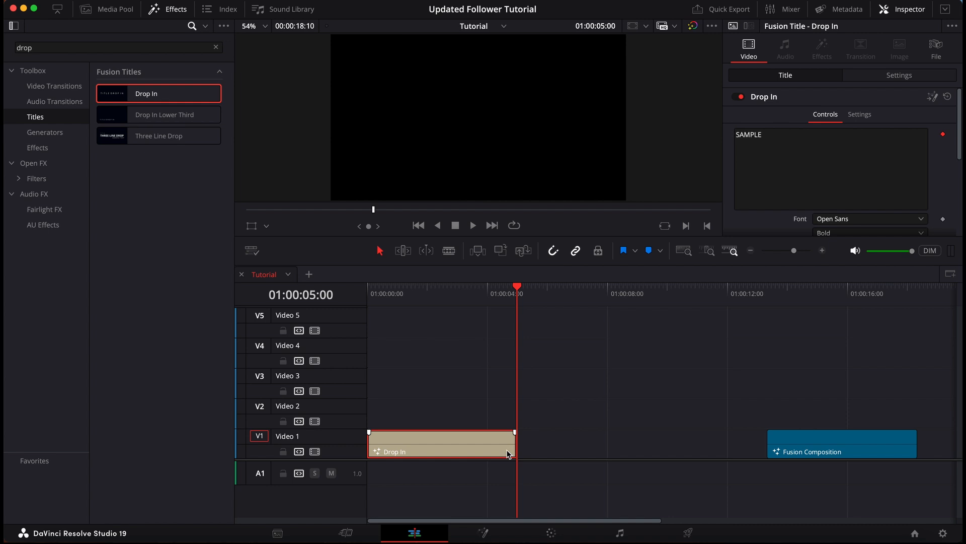
left_click_drag(509, 444, 632, 448)
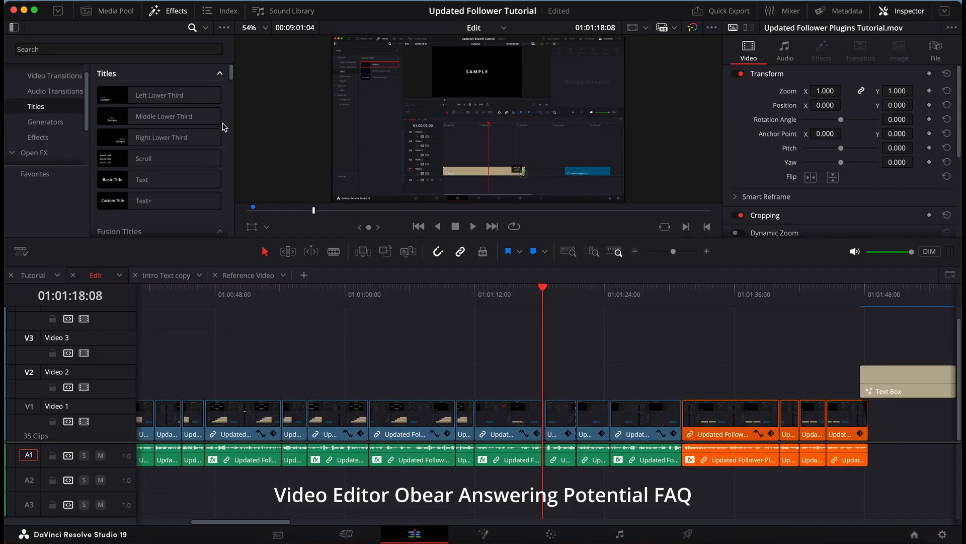
Step: Add a Drop In title to Video 1 in the empty stretch of the Edit timeline at about 01:02:12:00 and park the playhead on it
scroll(225, 127, "down", 6)
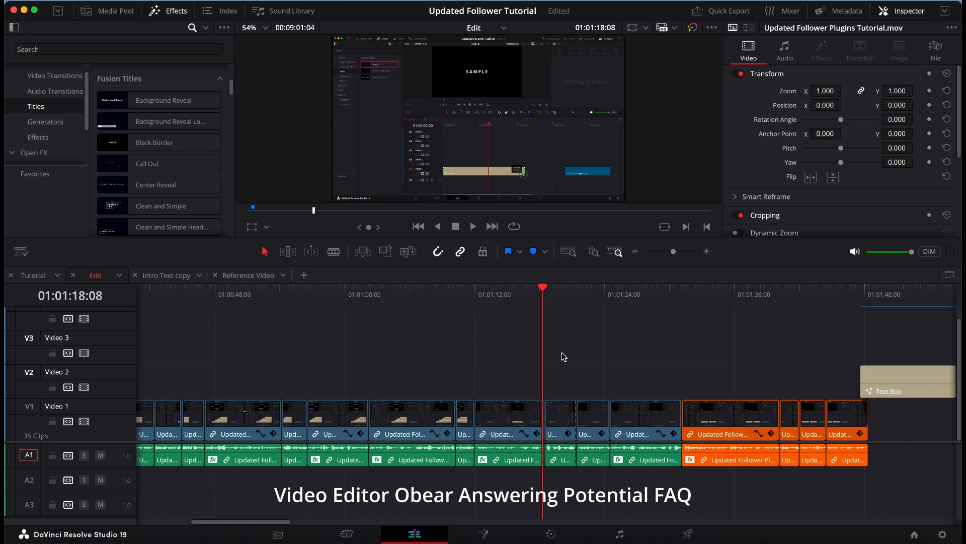
scroll(562, 355, "right", 5)
scroll(564, 356, "right", 7)
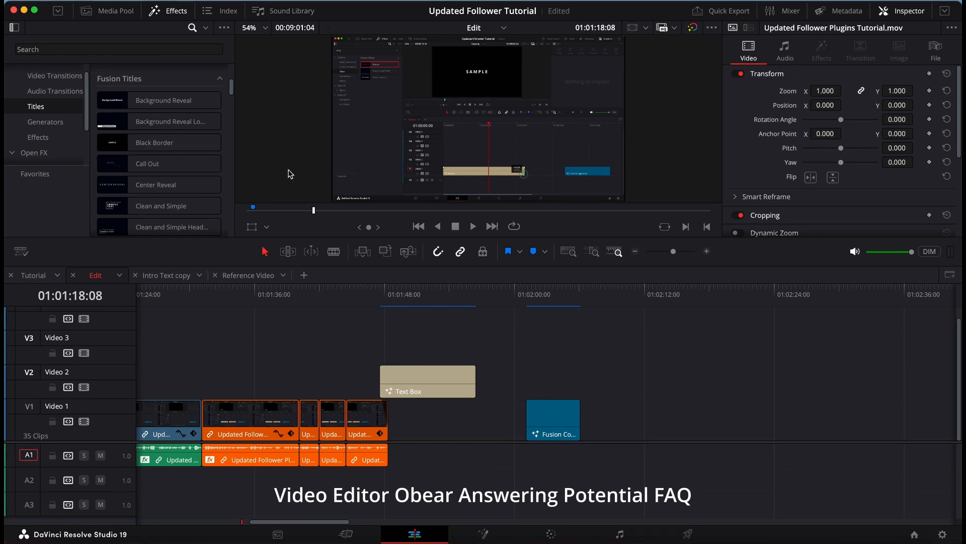
left_click(130, 49)
type("drop")
left_click_drag(138, 95, 650, 383)
left_click(670, 297)
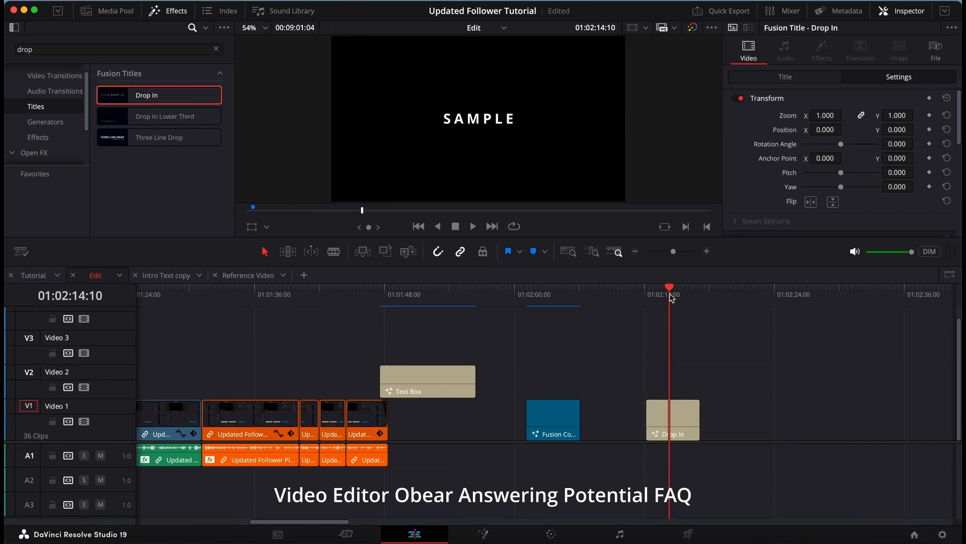
Step: Open the Drop In title on the Fusion page and expand its DropIn group clear of MediaOut1
scroll(707, 417, "right", 5)
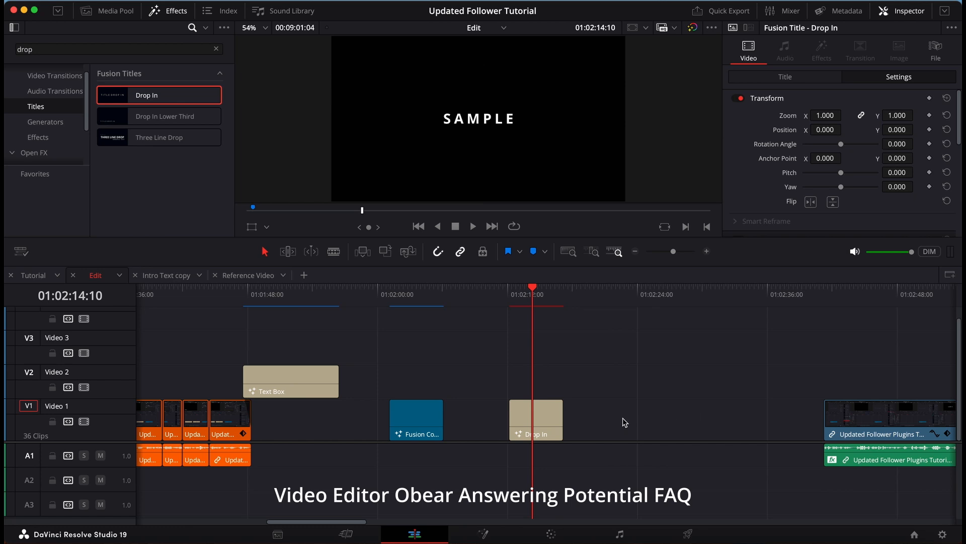
right_click(538, 412)
left_click(578, 340)
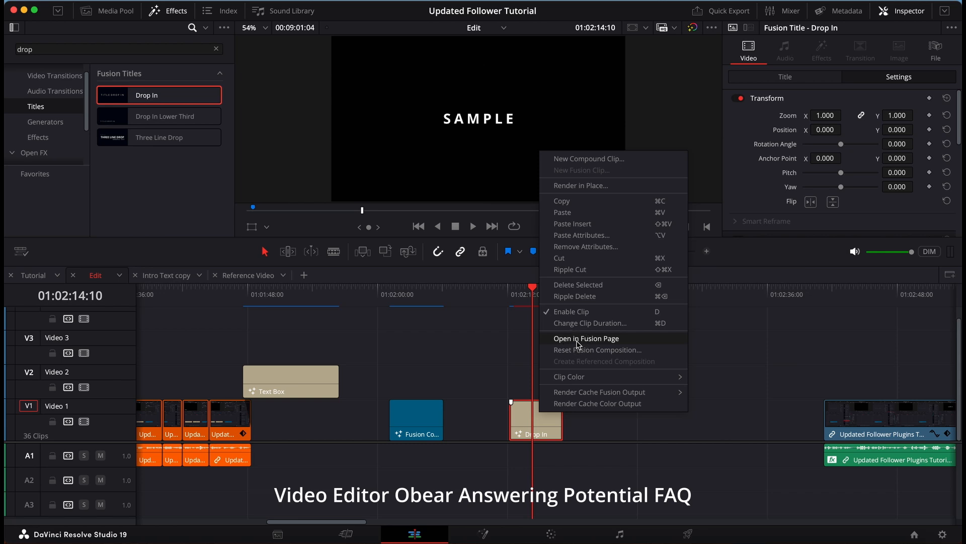
left_click(484, 534)
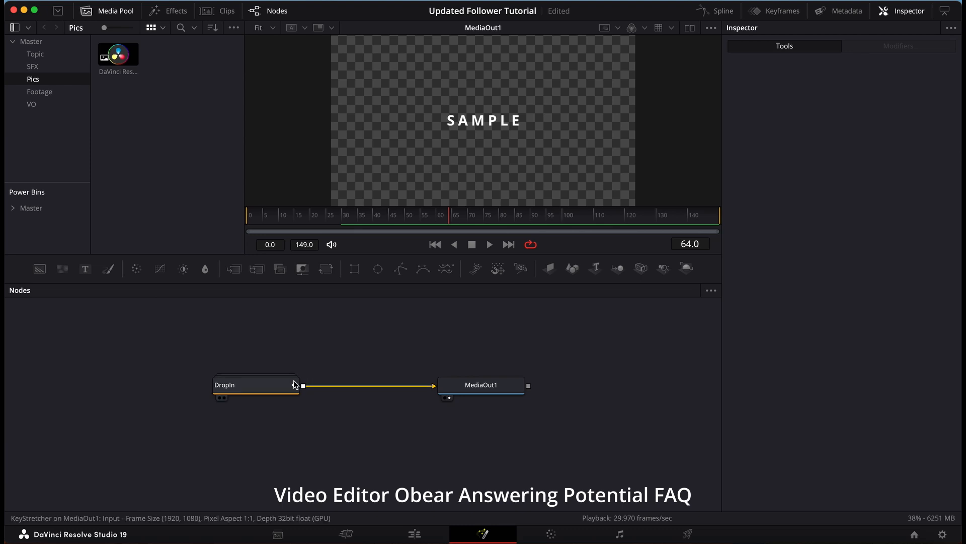
double_click(272, 386)
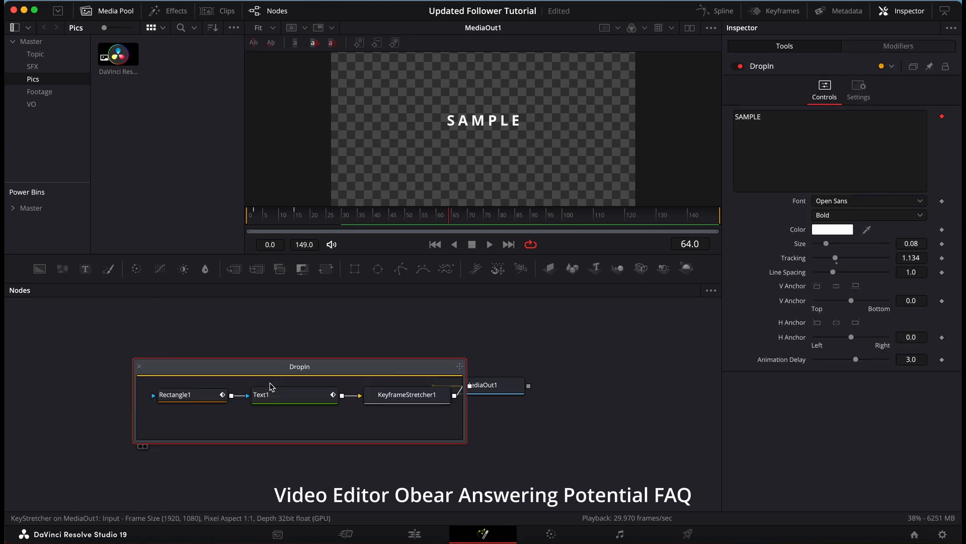
left_click_drag(278, 368, 209, 370)
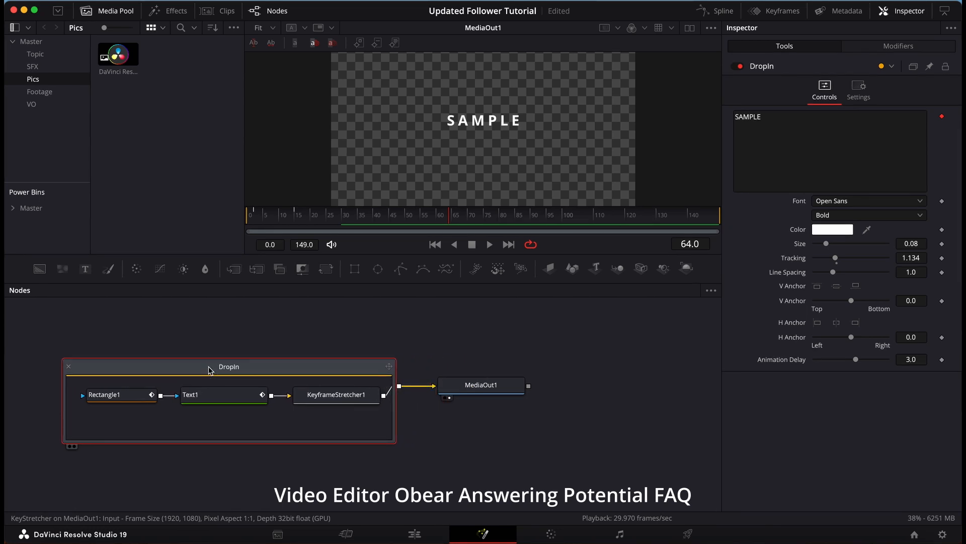
Step: Check the Rectangle1 node, collapse the DropIn group and copy it
left_click(137, 395)
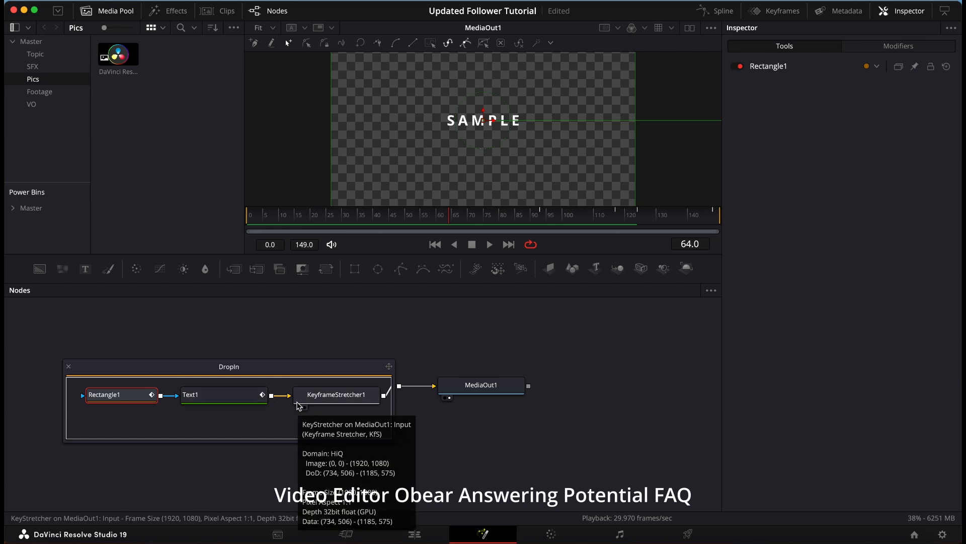
left_click(69, 367)
left_click(211, 391)
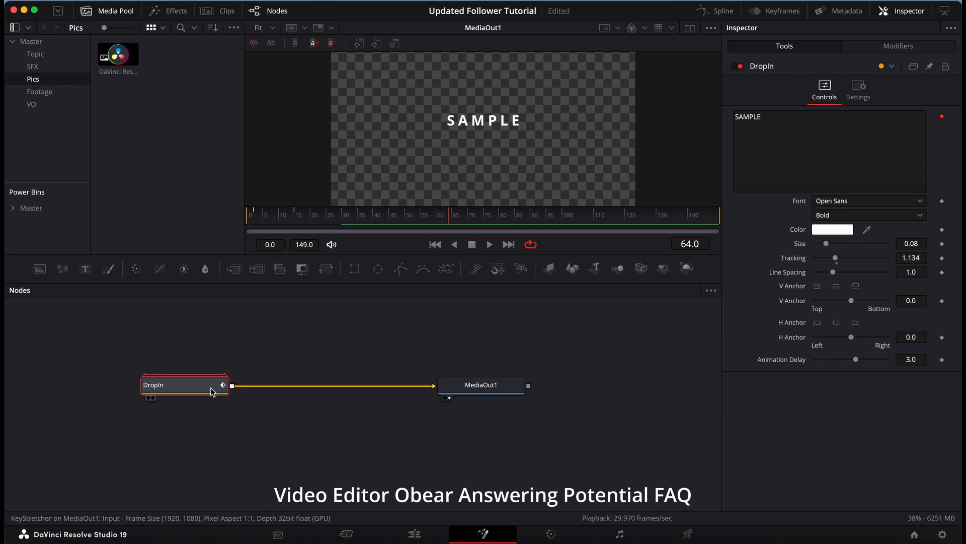
Step: Add a Fusion Composition to Video 1 after the Drop In title on the Edit timeline and open it on the Fusion page
left_click(415, 533)
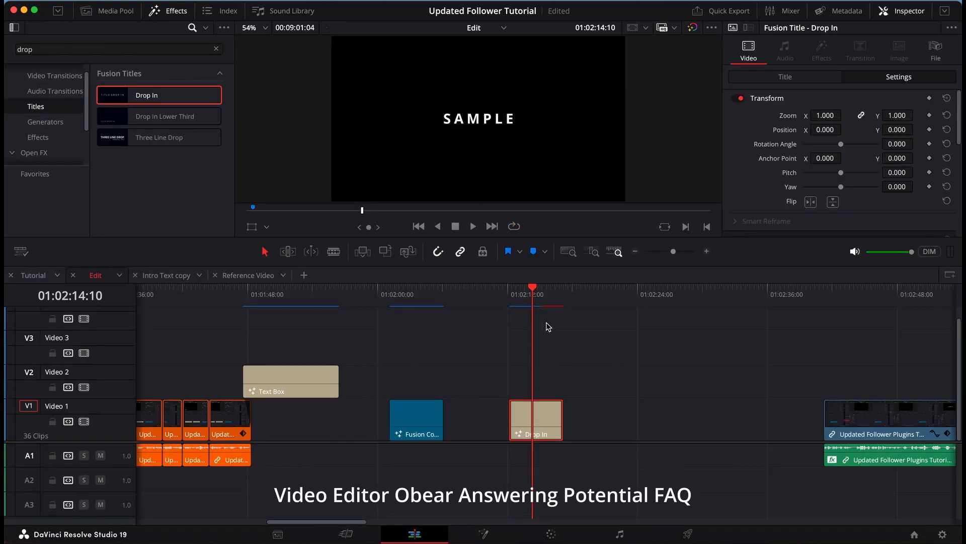
left_click(37, 137)
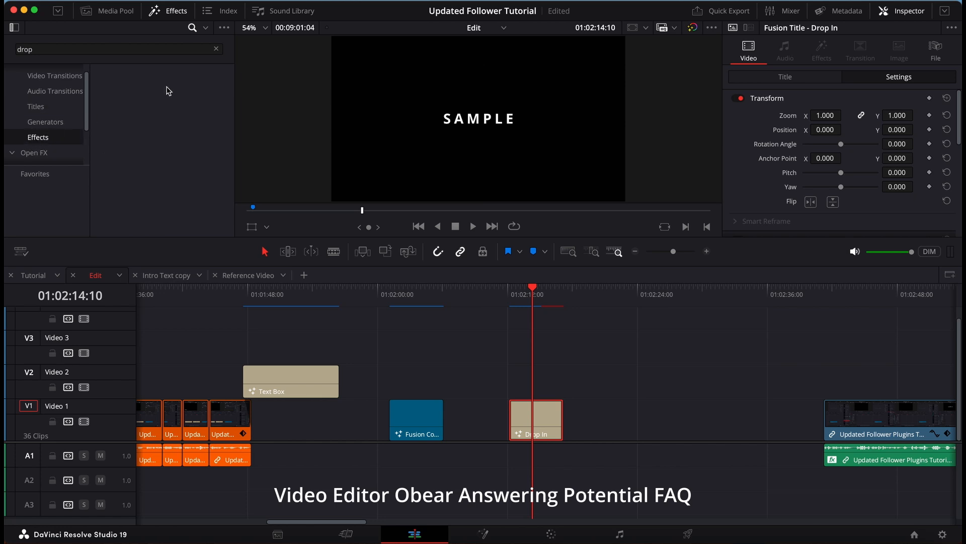
left_click(216, 48)
left_click_drag(195, 117, 607, 417)
left_click(628, 289)
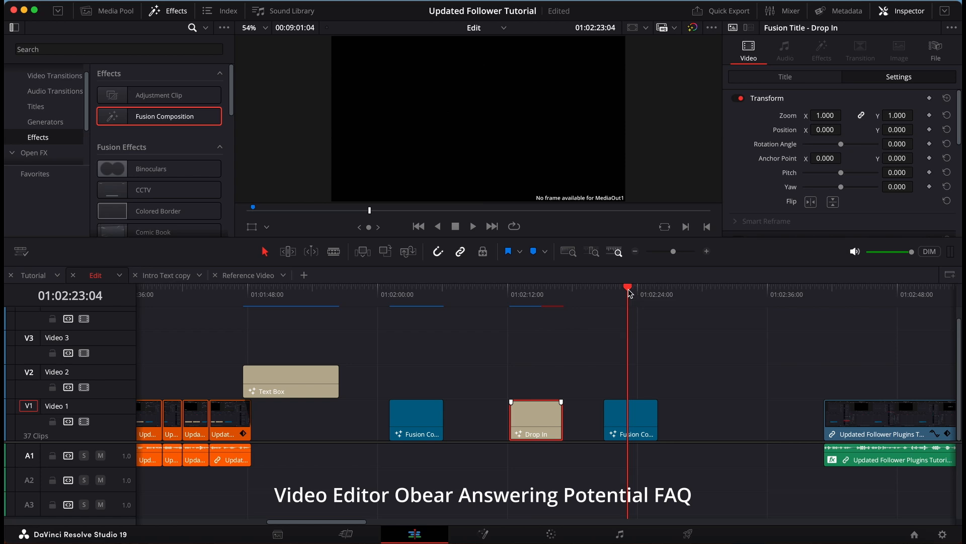
left_click(484, 533)
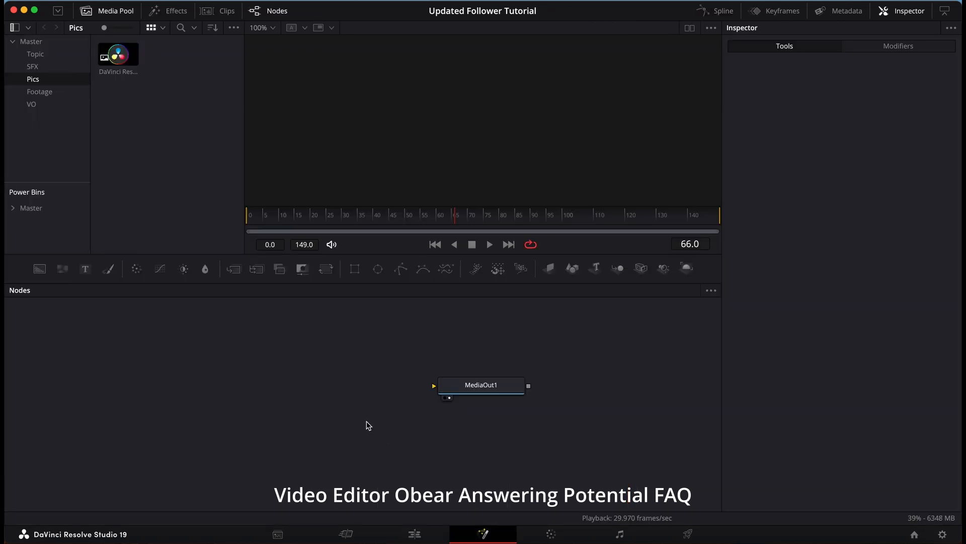
Step: Connect a Background node to MediaOut1 and merge a pasted copy of the DropIn group over it
left_click_drag(39, 269, 435, 386)
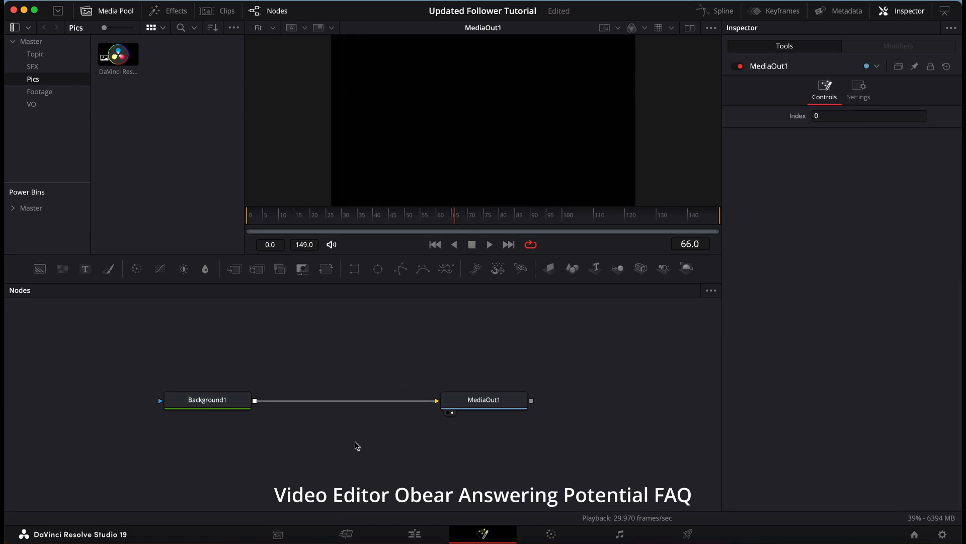
key("ctrl+v")
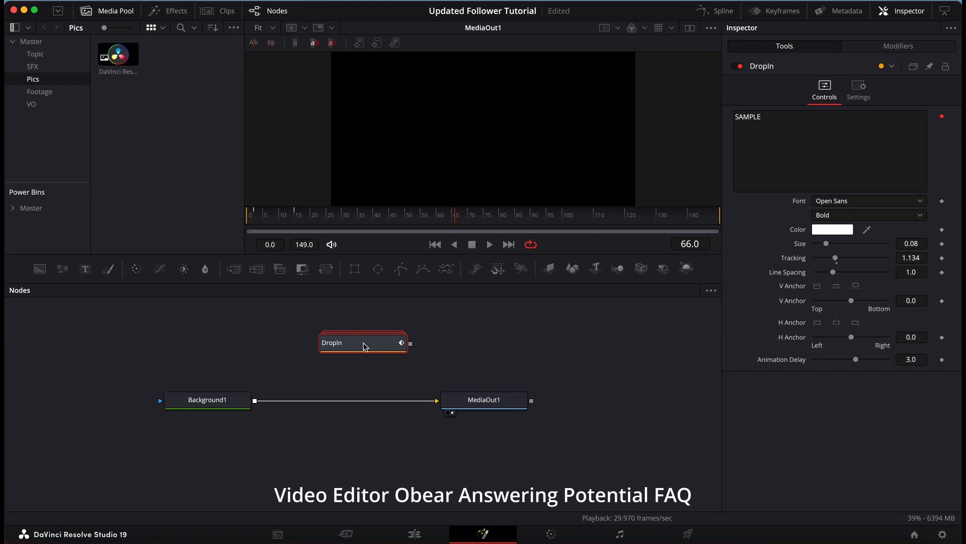
left_click_drag(387, 350, 254, 405)
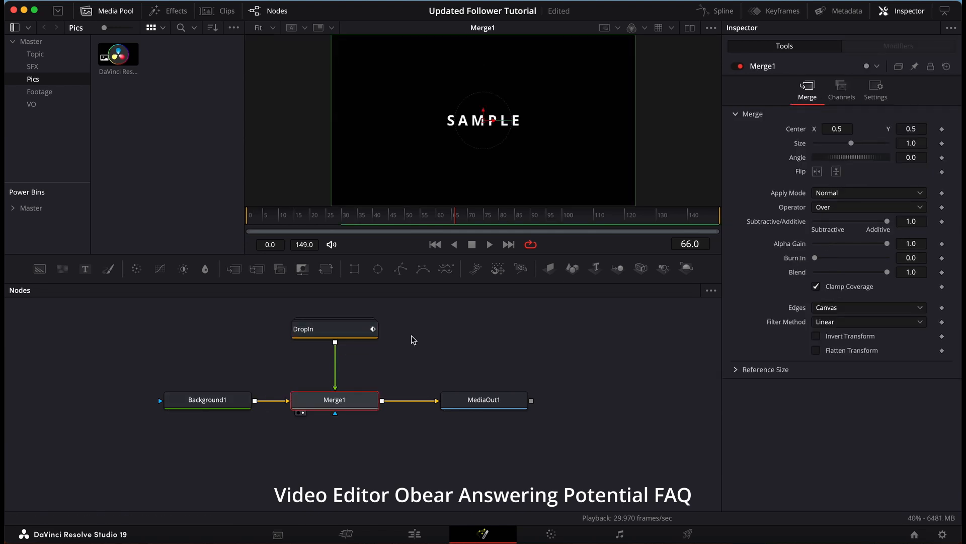
Step: Play the merged composition from frame 0 to preview the text animation at MediaOut1
left_click(500, 401)
left_click_drag(275, 223, 244, 225)
key("space")
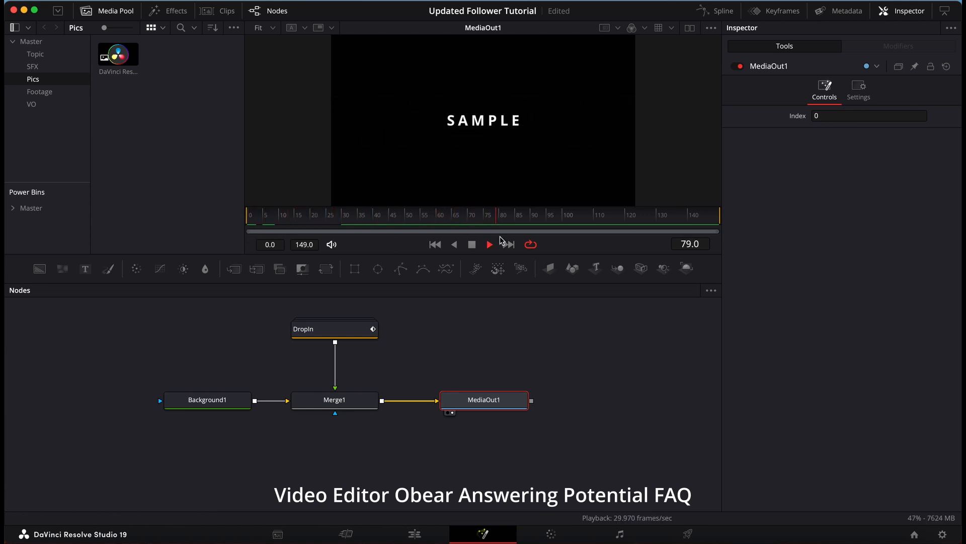
key("space")
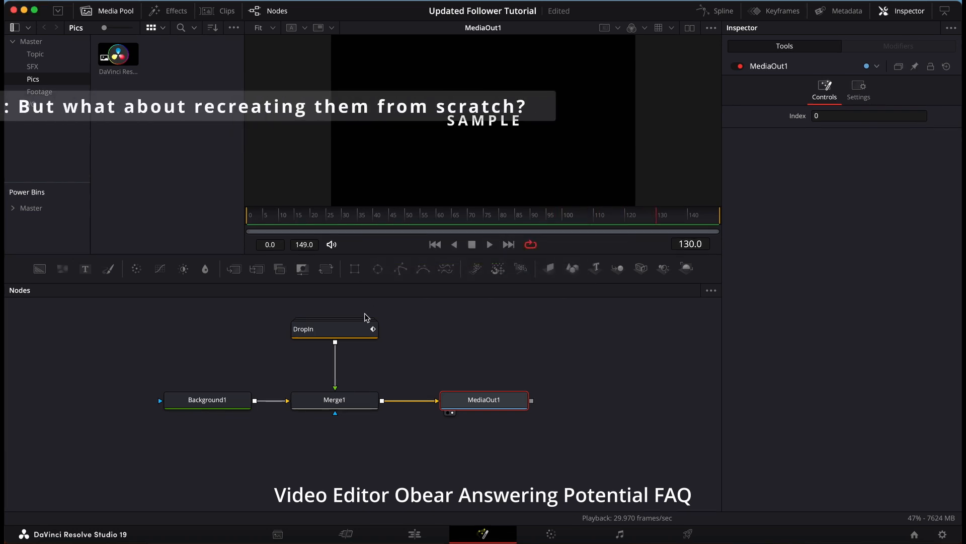
Step: Expand the DropIn group and reposition it above the Background1, Merge1 and MediaOut1 nodes
double_click(358, 328)
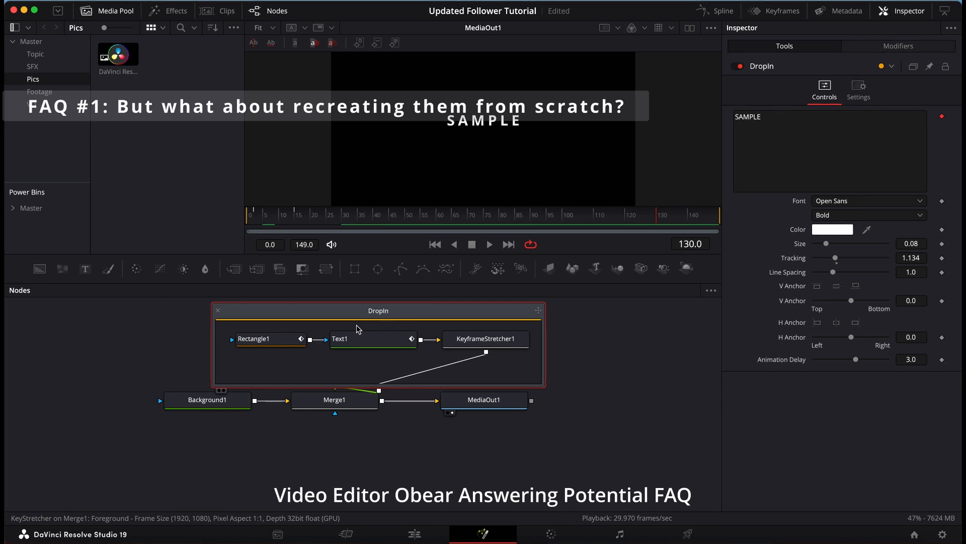
scroll(358, 329, "up", 3)
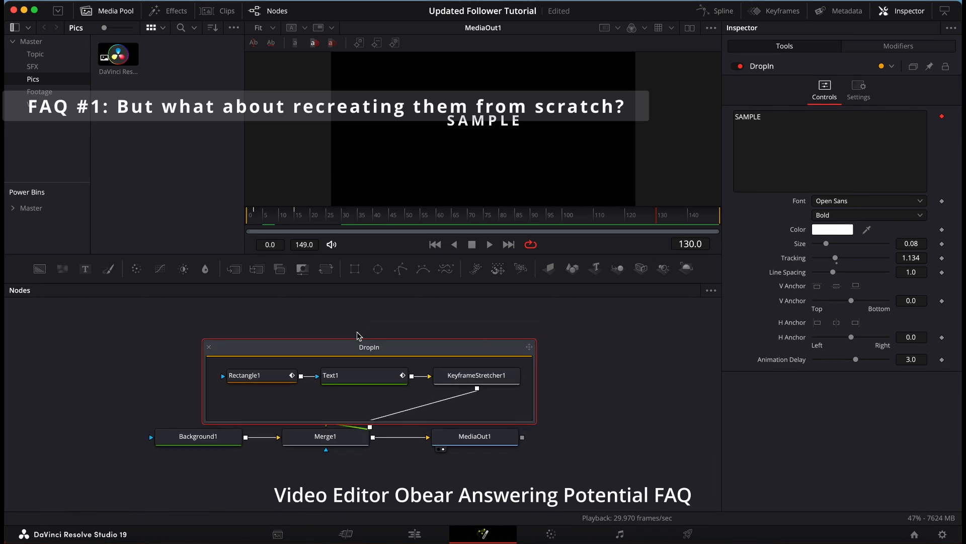
left_click_drag(367, 346, 323, 317)
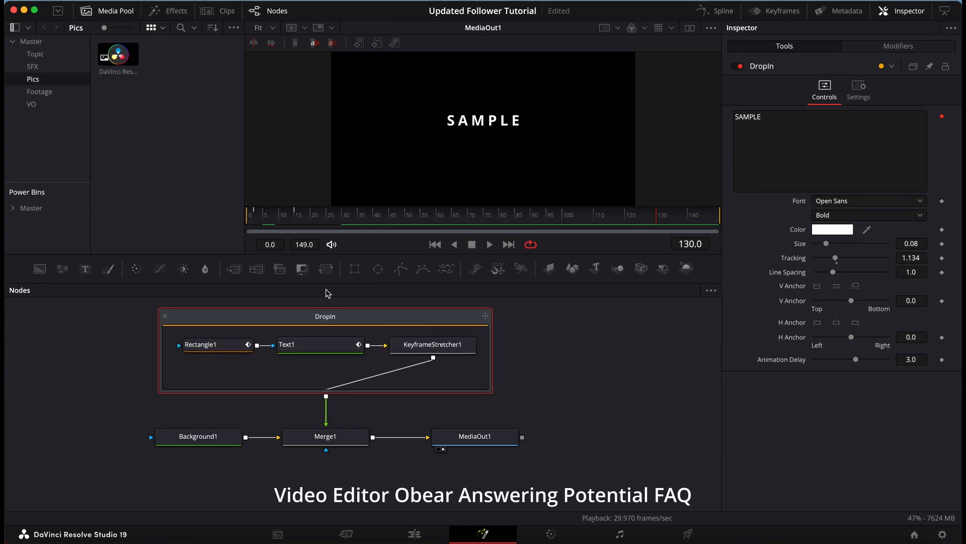
Step: Examine the nodes inside the DropIn group and go to the previous Center keyframe of Rectangle1
left_click(235, 348)
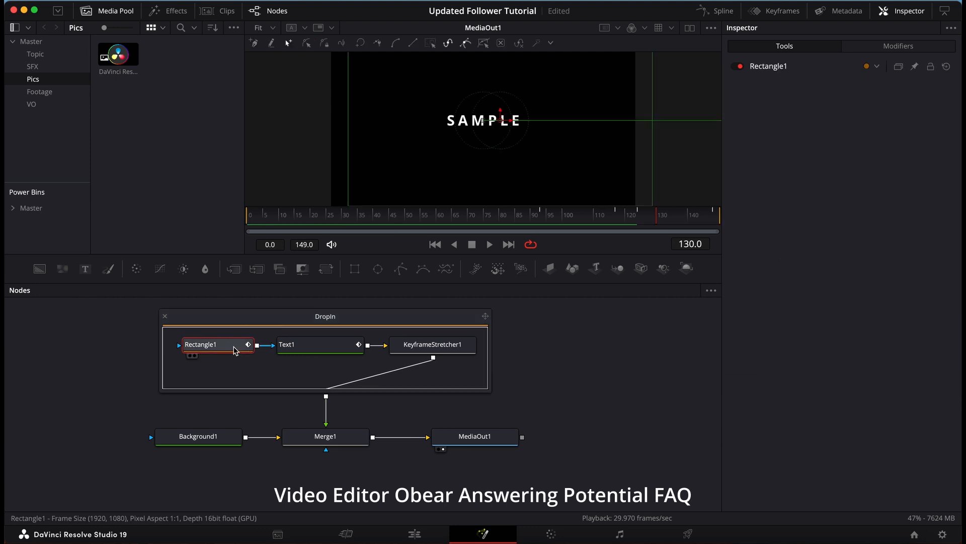
left_click(322, 347, "super")
left_click(415, 347, "super")
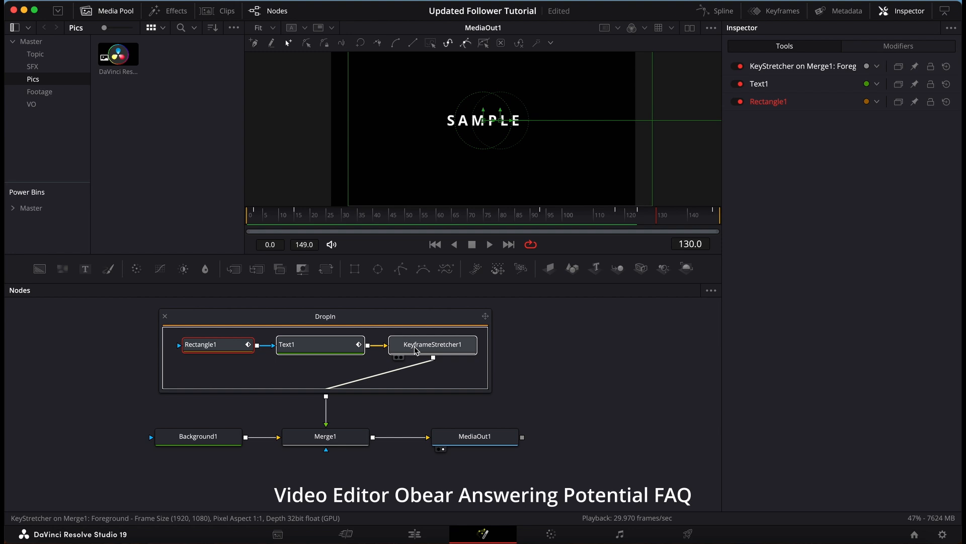
left_click(814, 102)
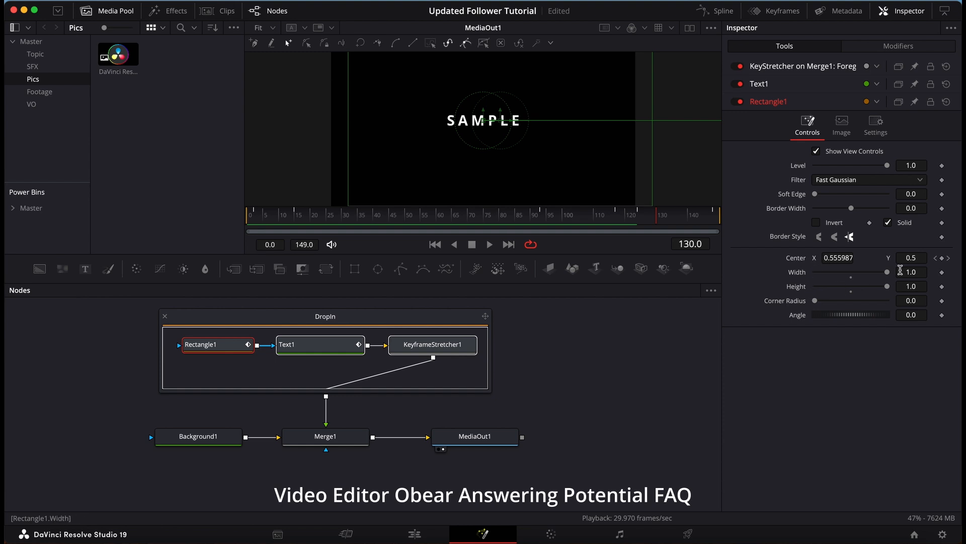
left_click(936, 258)
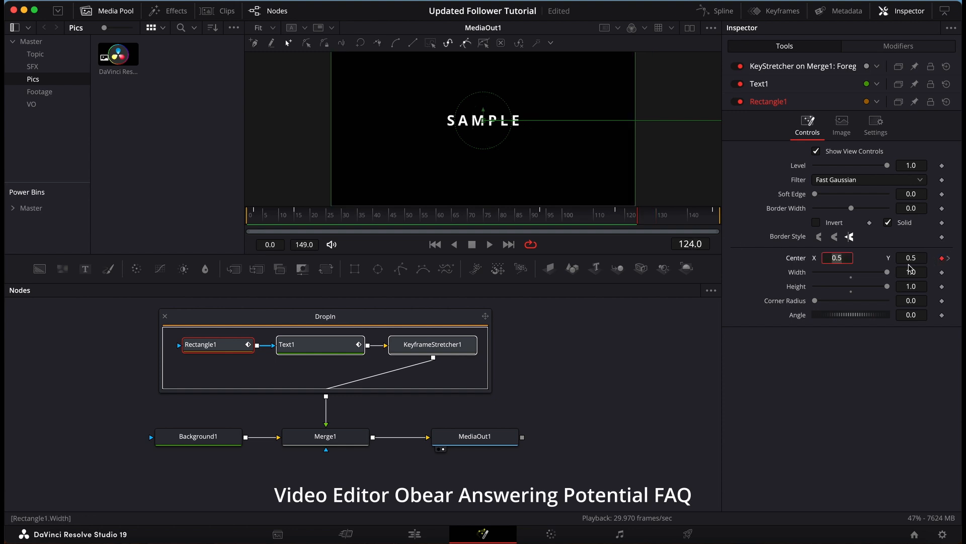
Step: Go to Rectangle1's next Center keyframe, and review the Text1 node's text and Transform settings
left_click(949, 258)
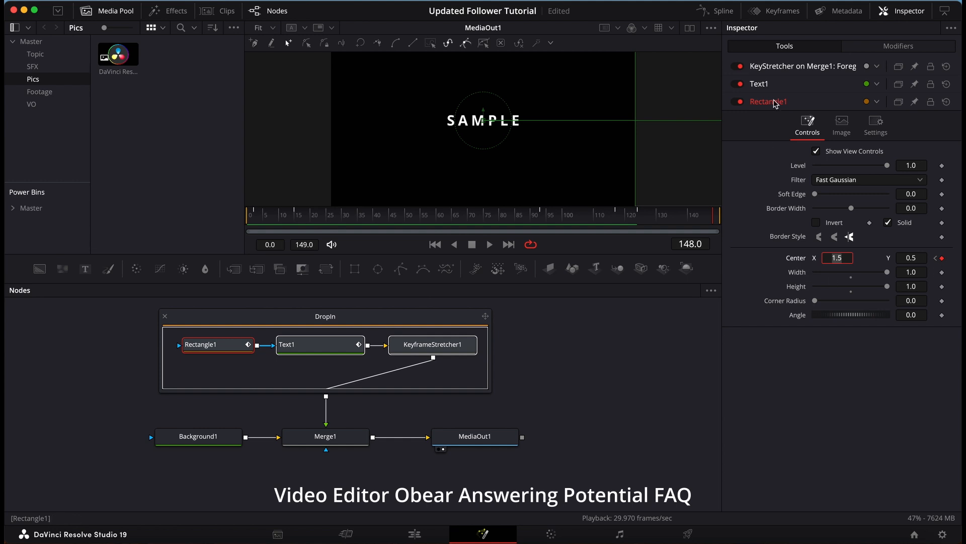
left_click(775, 84)
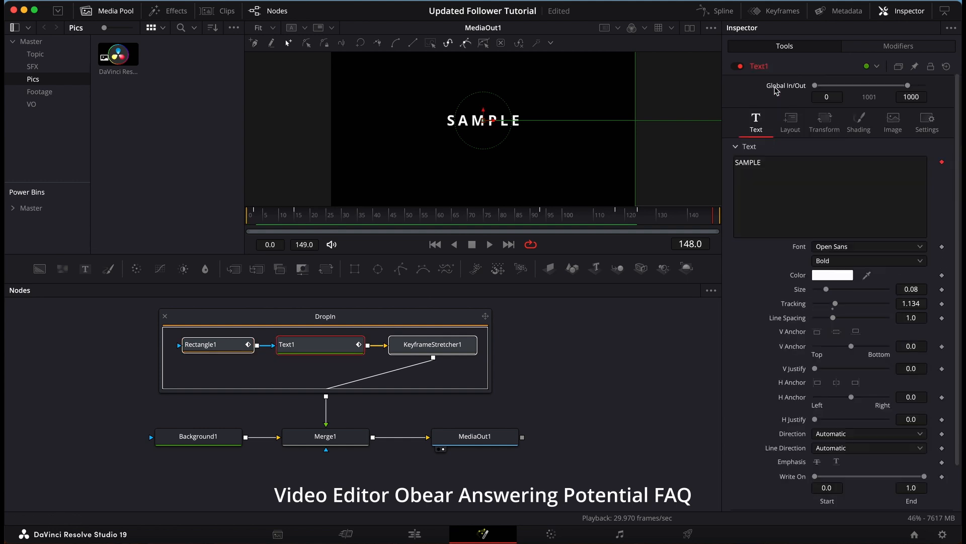
scroll(800, 290, "down", 2)
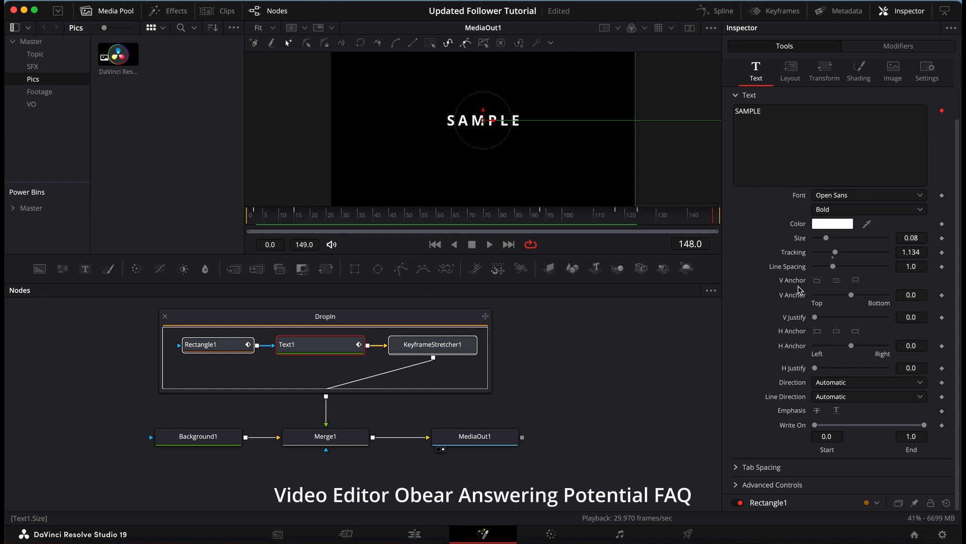
scroll(786, 202, "up", 3)
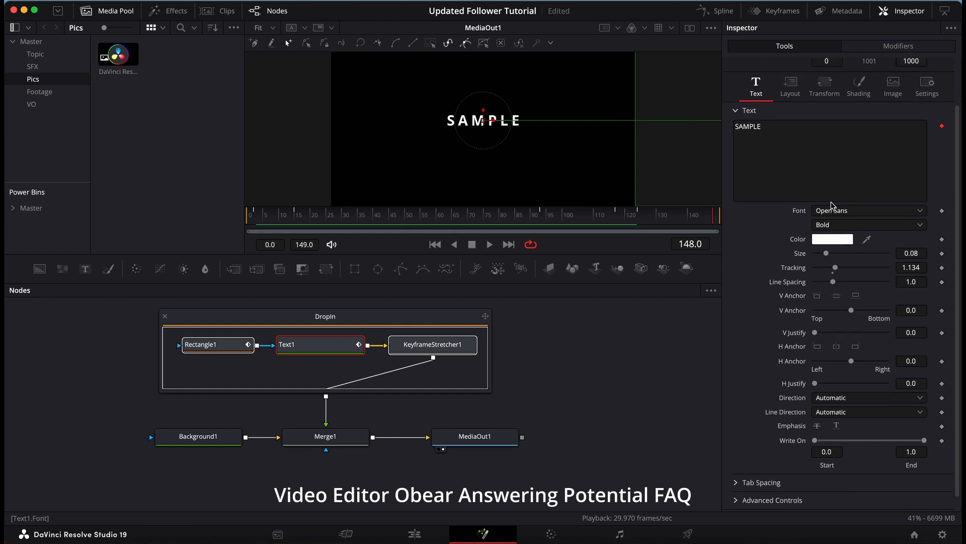
left_click(800, 148)
left_click(825, 146)
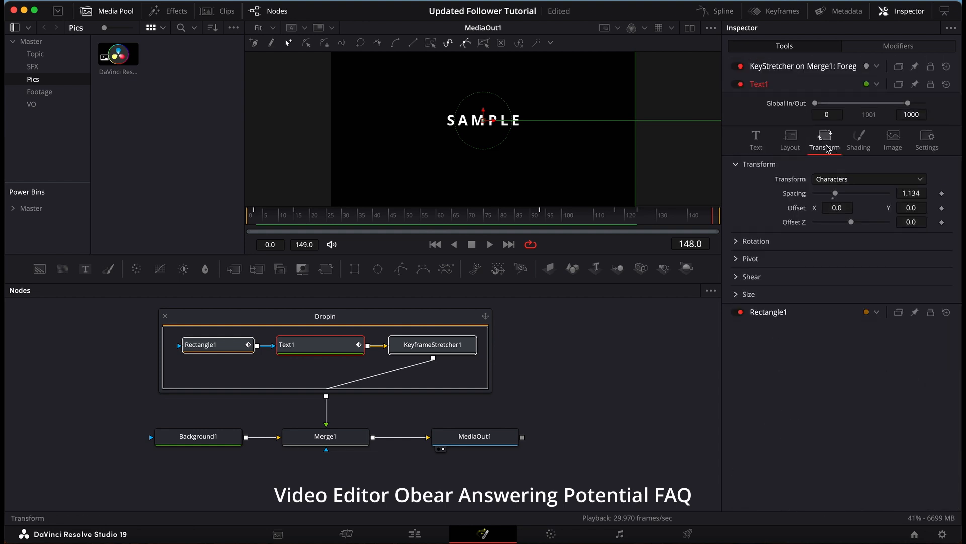
Step: Examine Text1's Shading settings, collapsing Properties and expanding the Rotation and Pivot sections
left_click(858, 146)
left_click(825, 142)
left_click(864, 148)
scroll(881, 373, "down", 3)
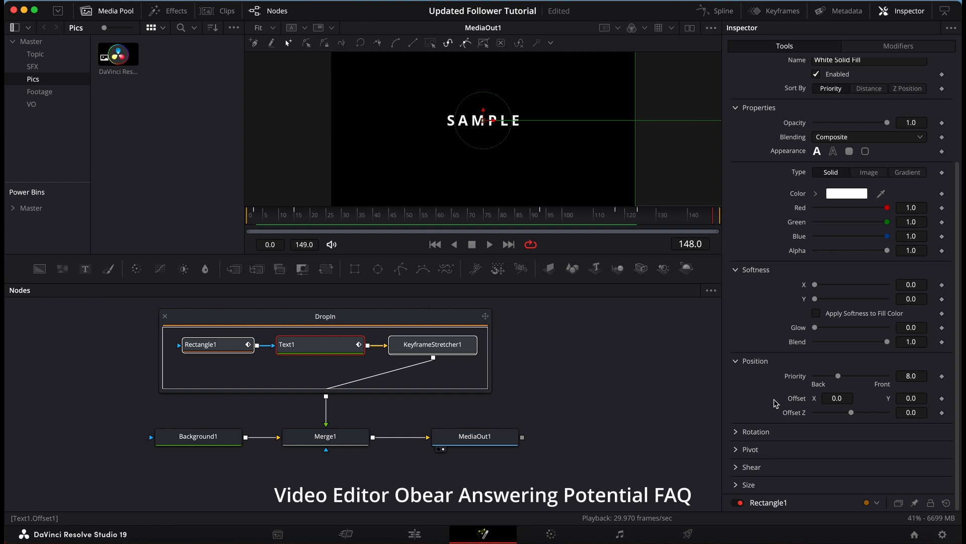
left_click(736, 109)
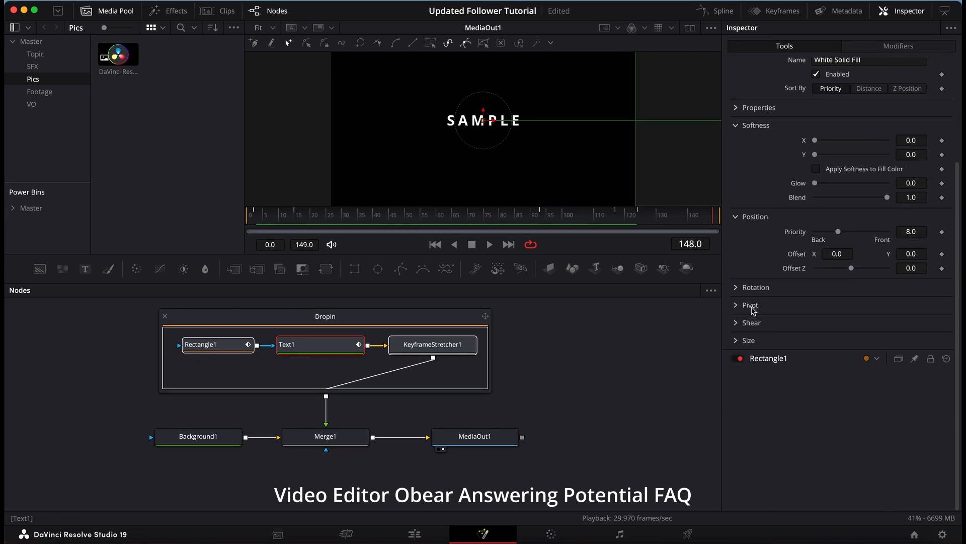
left_click(736, 288)
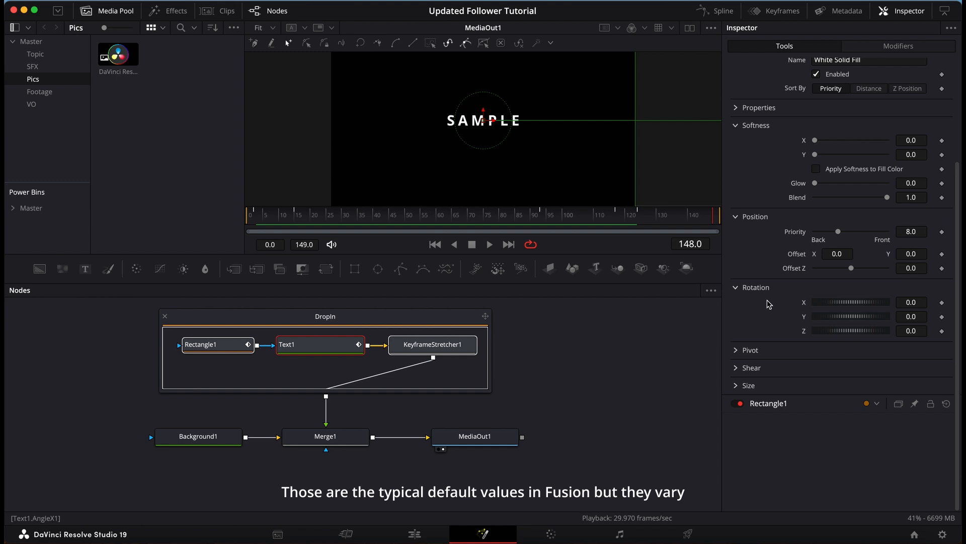
left_click(736, 350)
Step: Return to Text1's main text settings, and examine the settings of Rectangle1 and KeyframeStretcher1
scroll(788, 130, "up", 5)
left_click(757, 140)
scroll(873, 215, "down", 5)
left_click(805, 503)
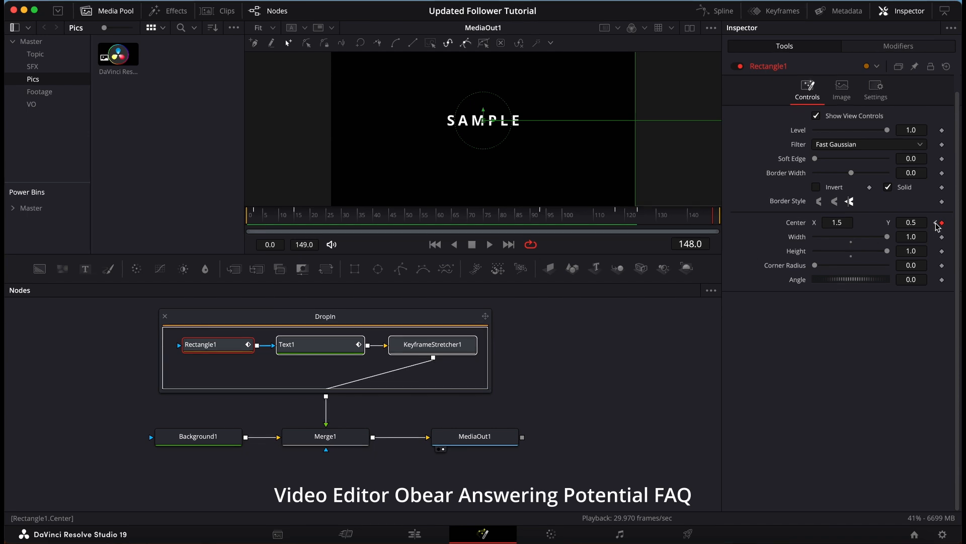
scroll(836, 193, "up", 2)
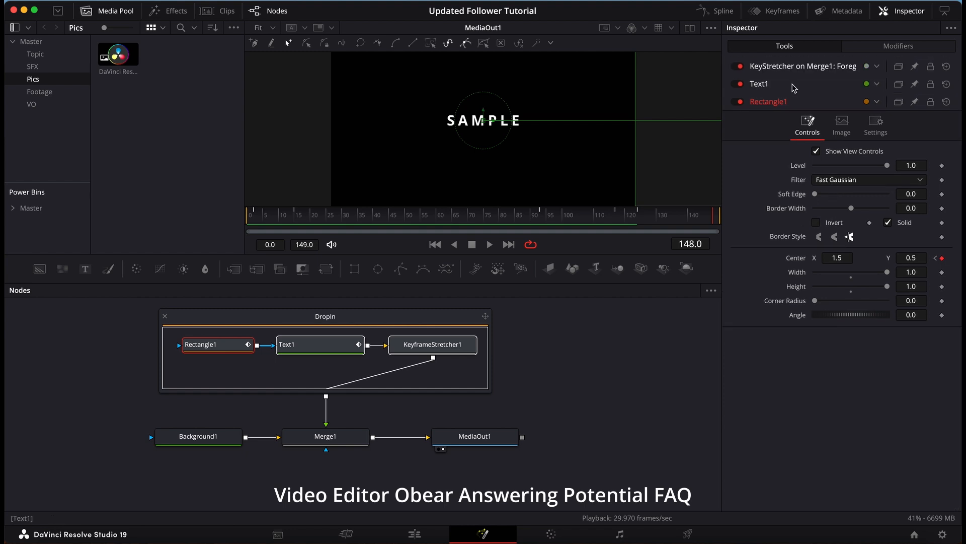
left_click(793, 67)
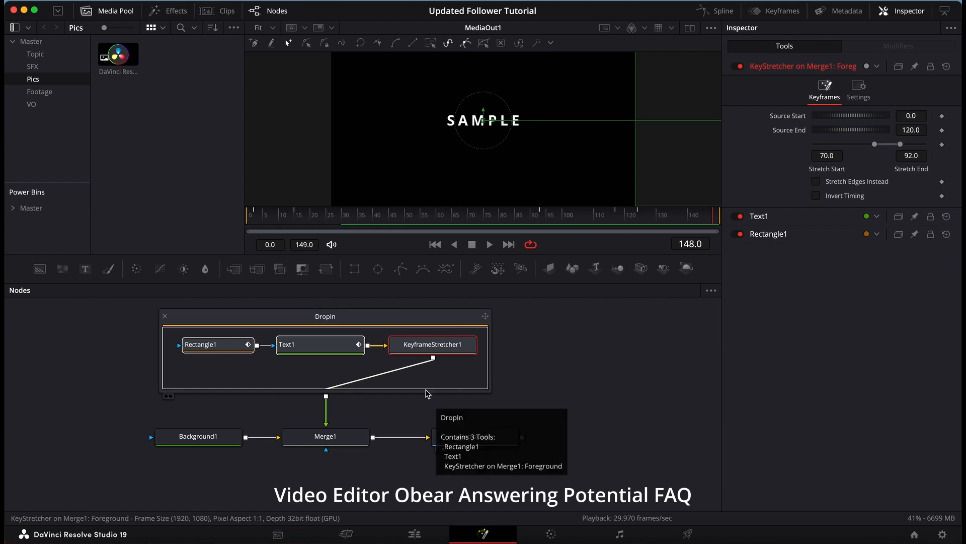
Step: Collapse the DropIn group, align it directly above Merge1, and switch to the Edit page
left_click(165, 316)
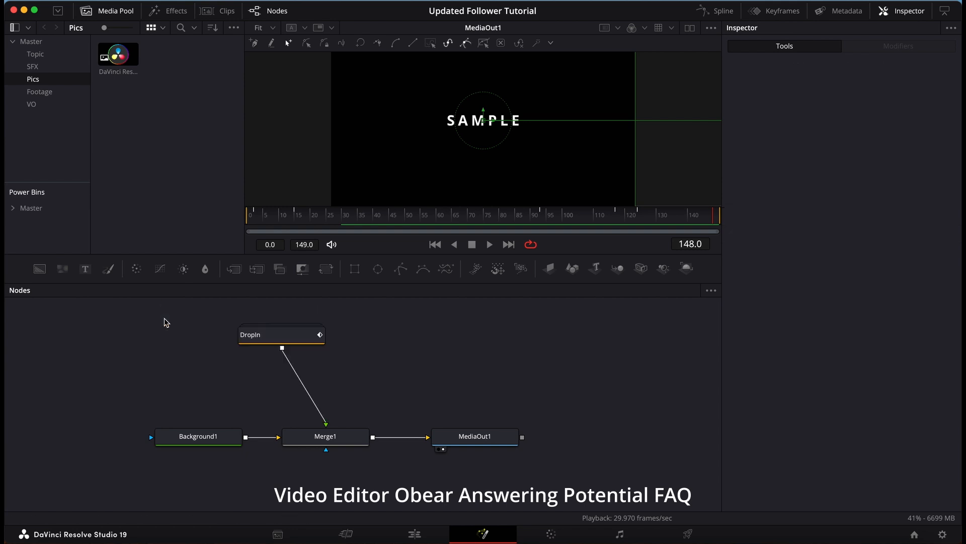
left_click_drag(273, 341, 317, 373)
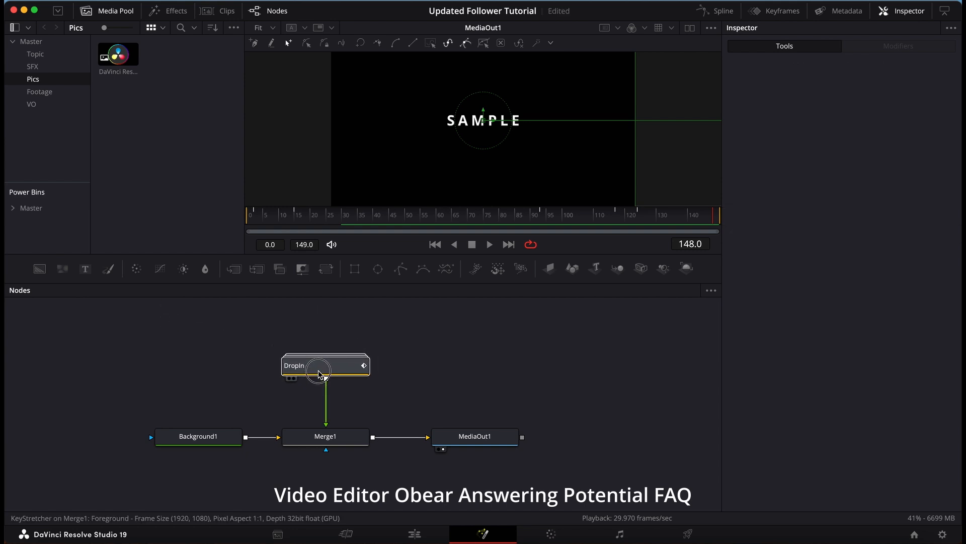
left_click(428, 528)
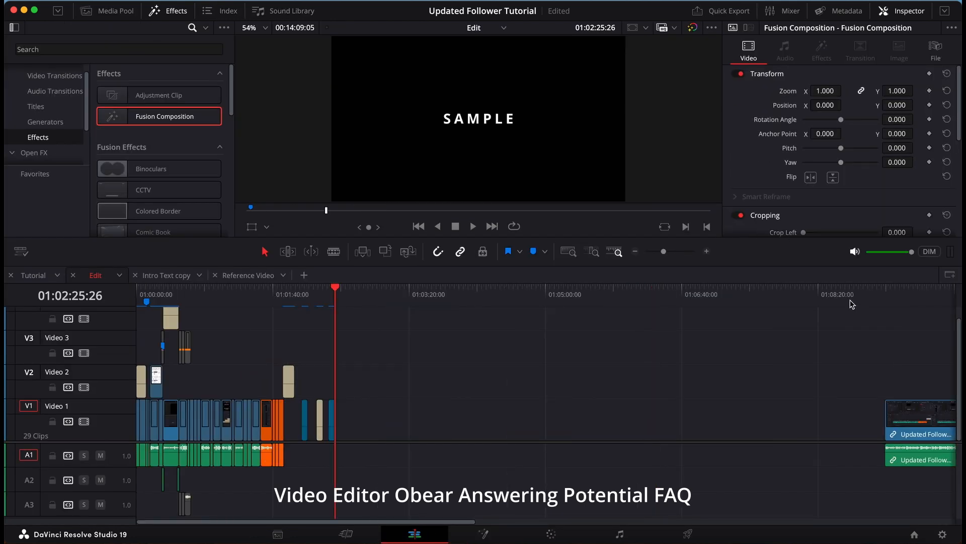
Step: Return to the Fusion page, expand the DropIn group, and move it clear of the Background1 and Merge1 nodes
left_click(483, 534)
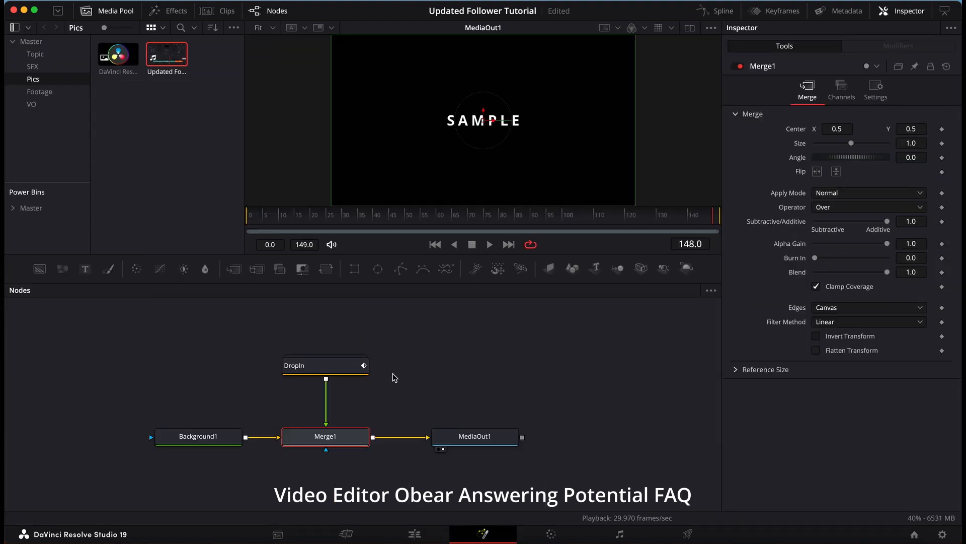
double_click(325, 366)
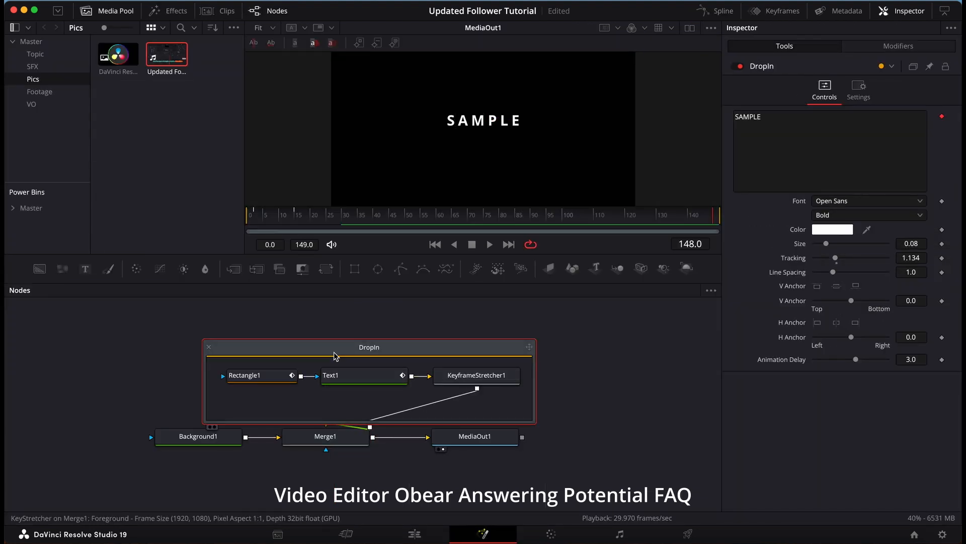
left_click_drag(334, 348, 293, 327)
Step: Inspect the Rectangle1, Text1 and KeyframeStretcher1 nodes inside the DropIn group one at a time
left_click(244, 362)
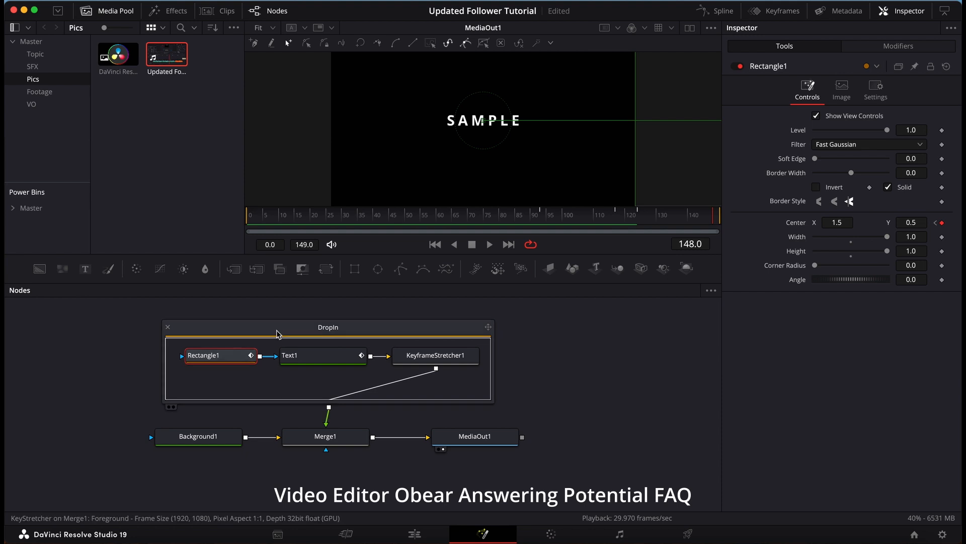
left_click(291, 344)
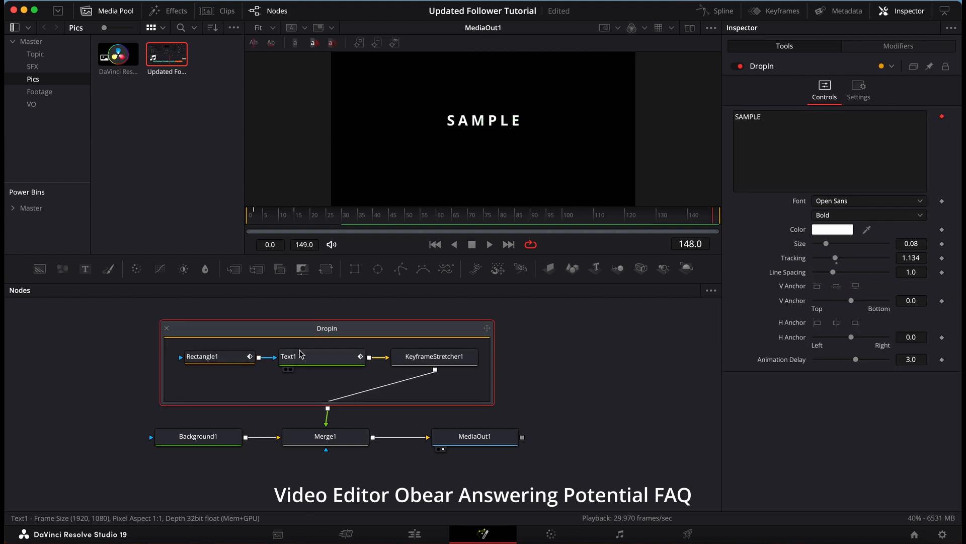
left_click(300, 357)
left_click(420, 358)
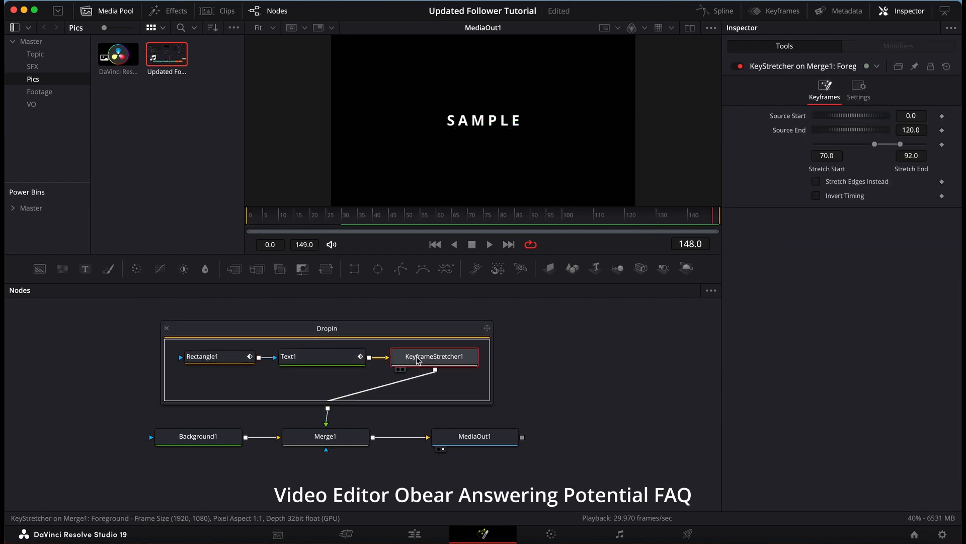
left_click(239, 362)
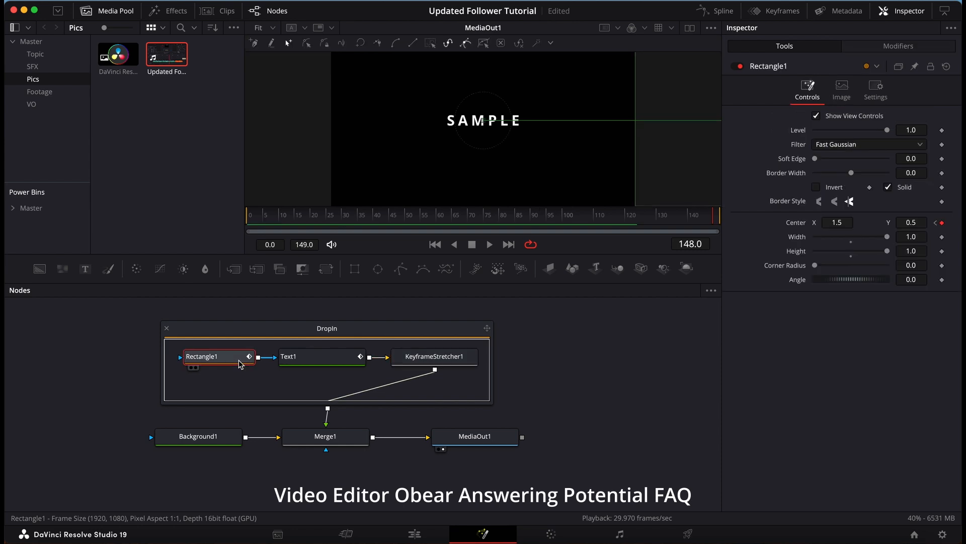
left_click(300, 359)
left_click(447, 359)
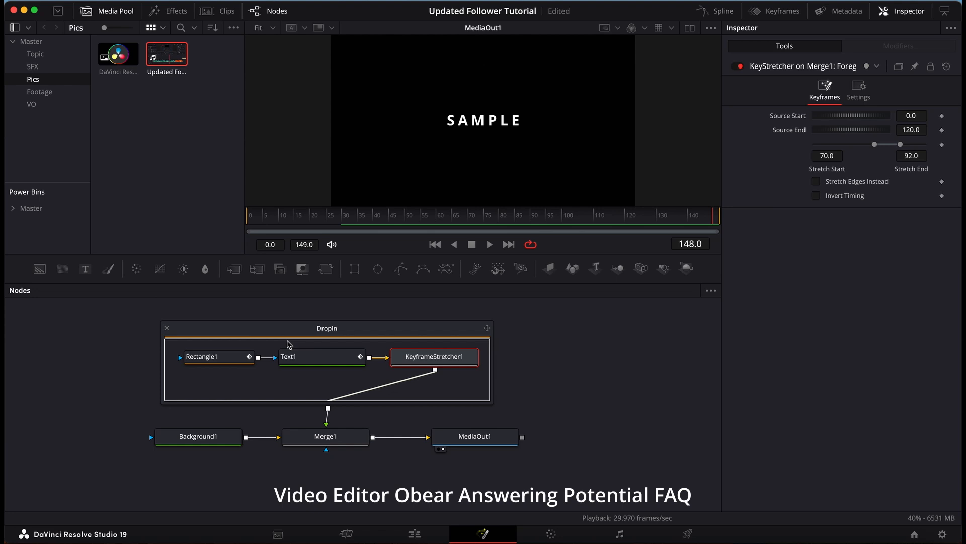
Step: Select all nodes inside the DropIn group, and view the settings of Text1 and KeyframeStretcher1 within the combined selection
key("super+a")
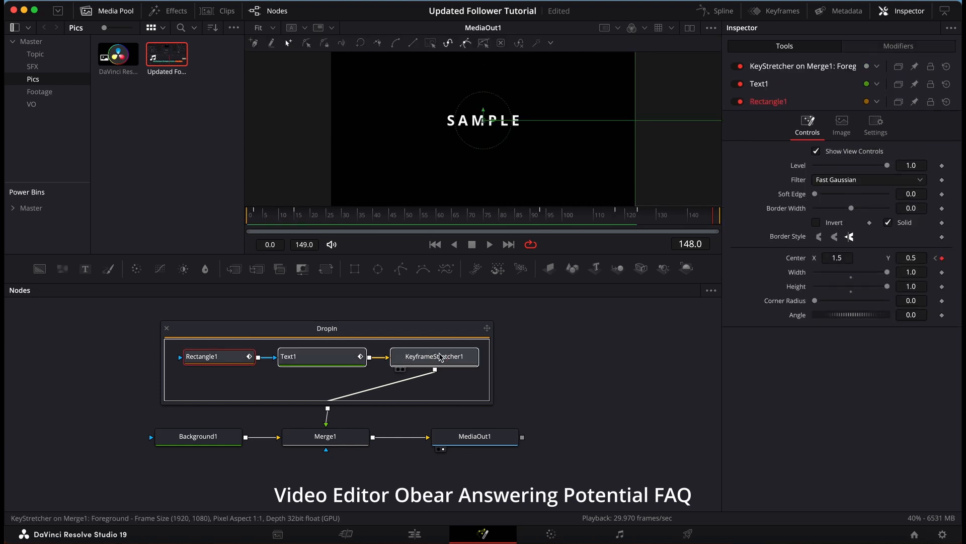
left_click(789, 83)
scroll(800, 85, "up", 2)
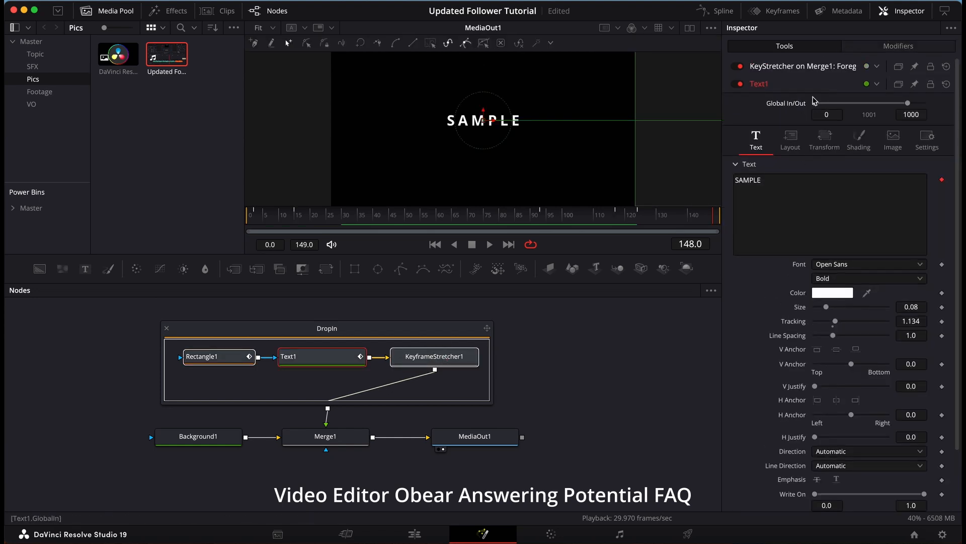
left_click(821, 69)
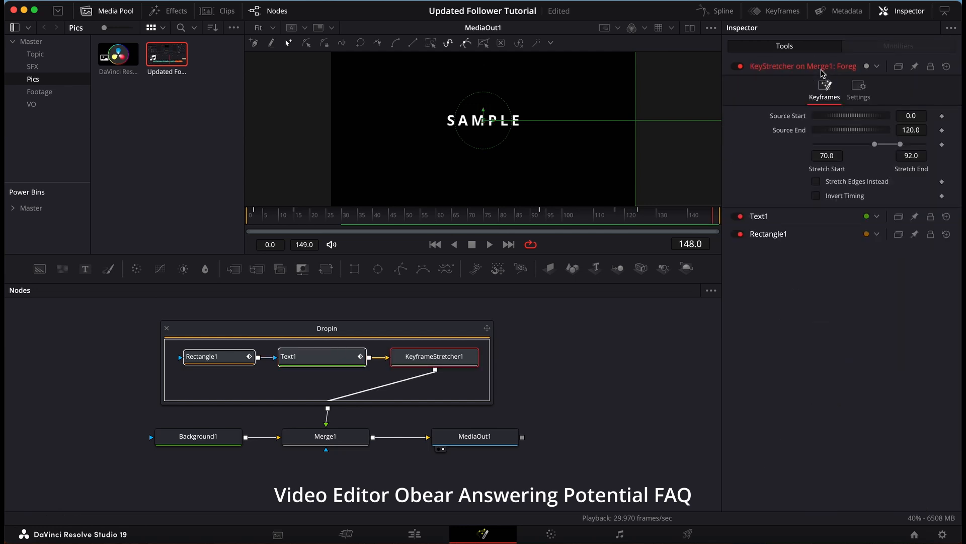